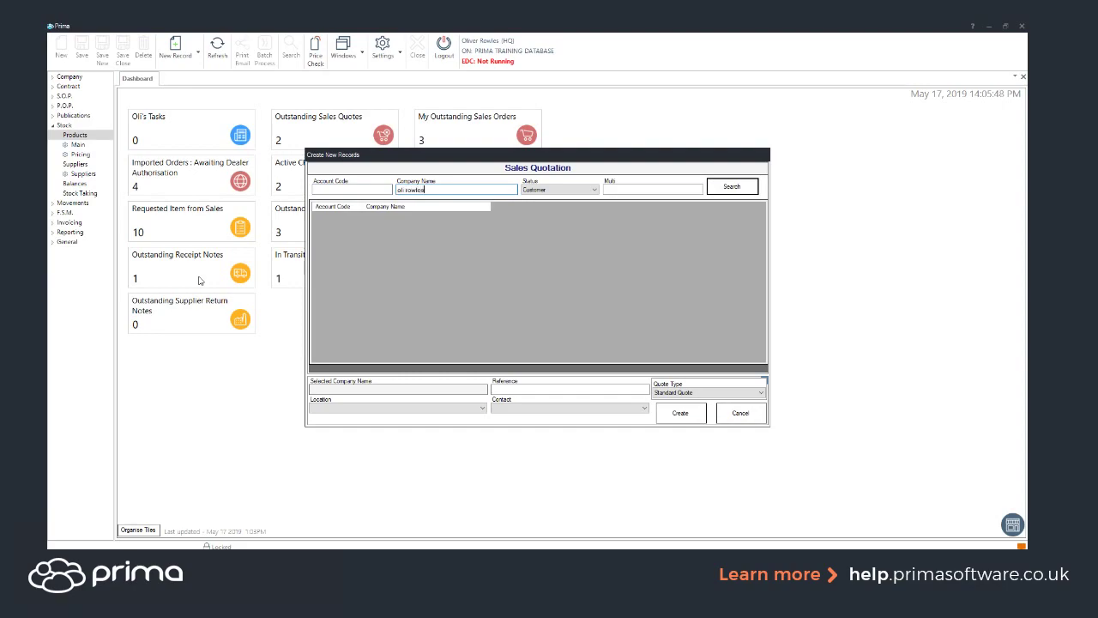
# Step: Find the customer by company name, create a sales quotation of type Advanced Quote for it, and maximise the quote window
pyautogui.press('Return')
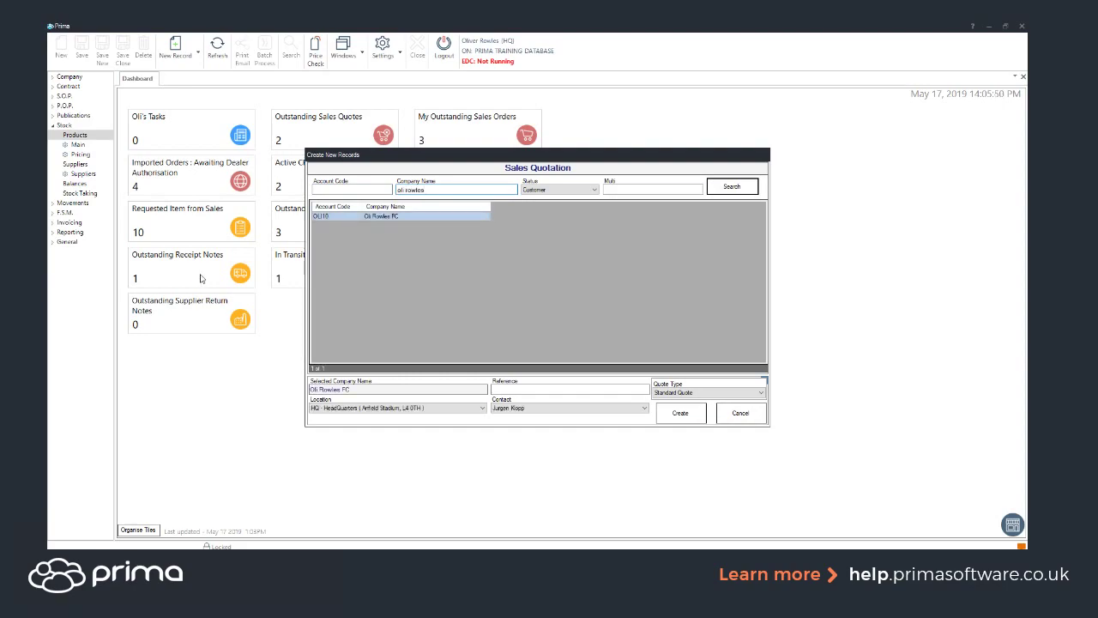
pyautogui.click(759, 394)
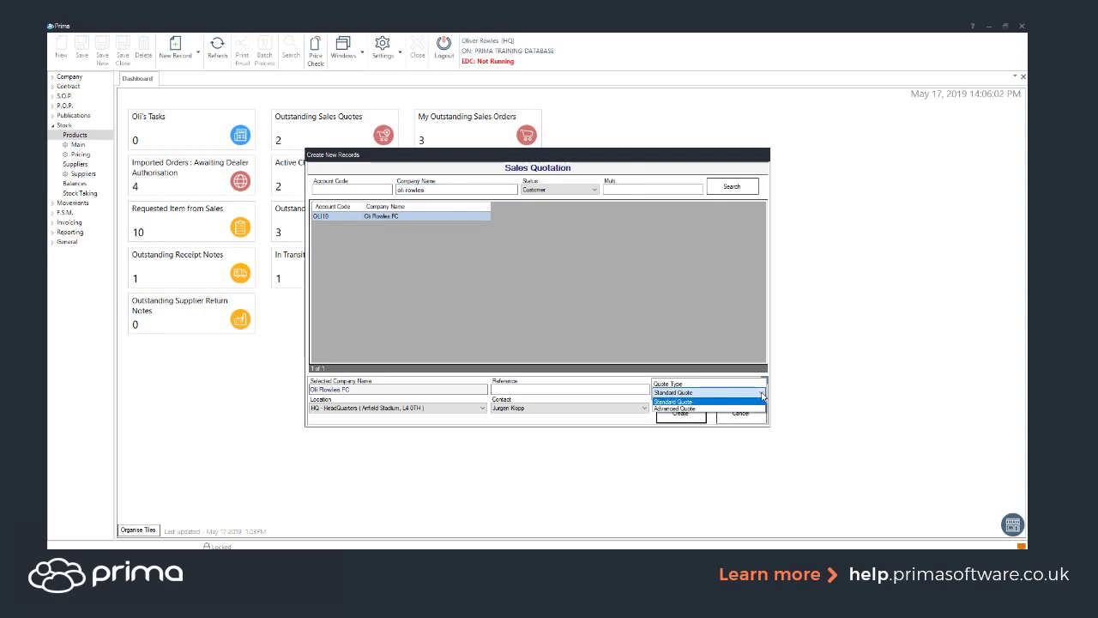
pyautogui.click(703, 408)
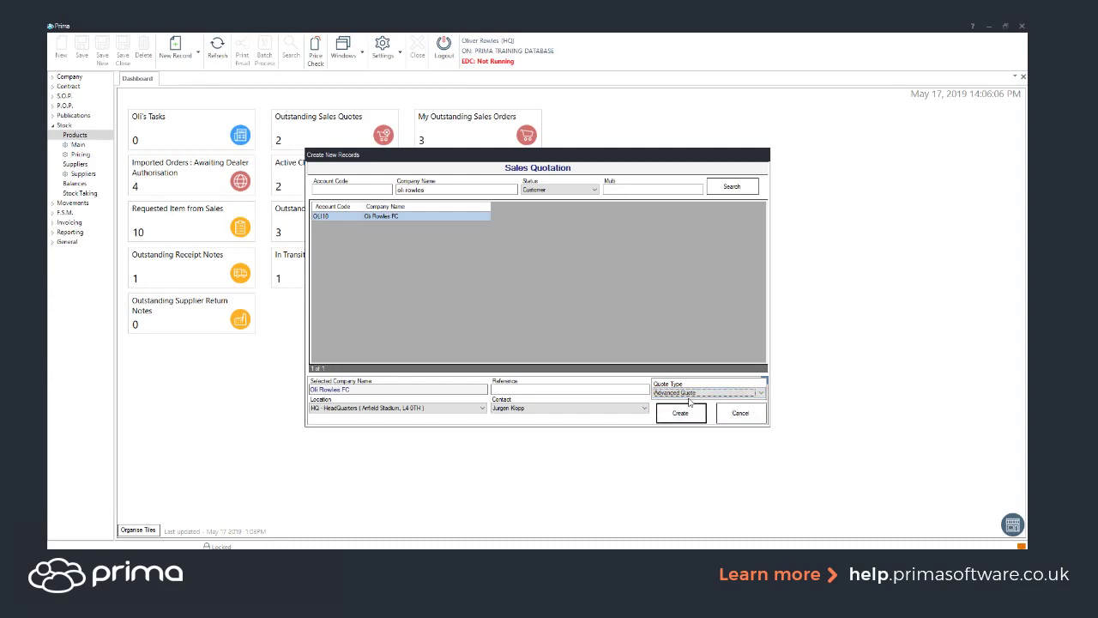
pyautogui.click(683, 412)
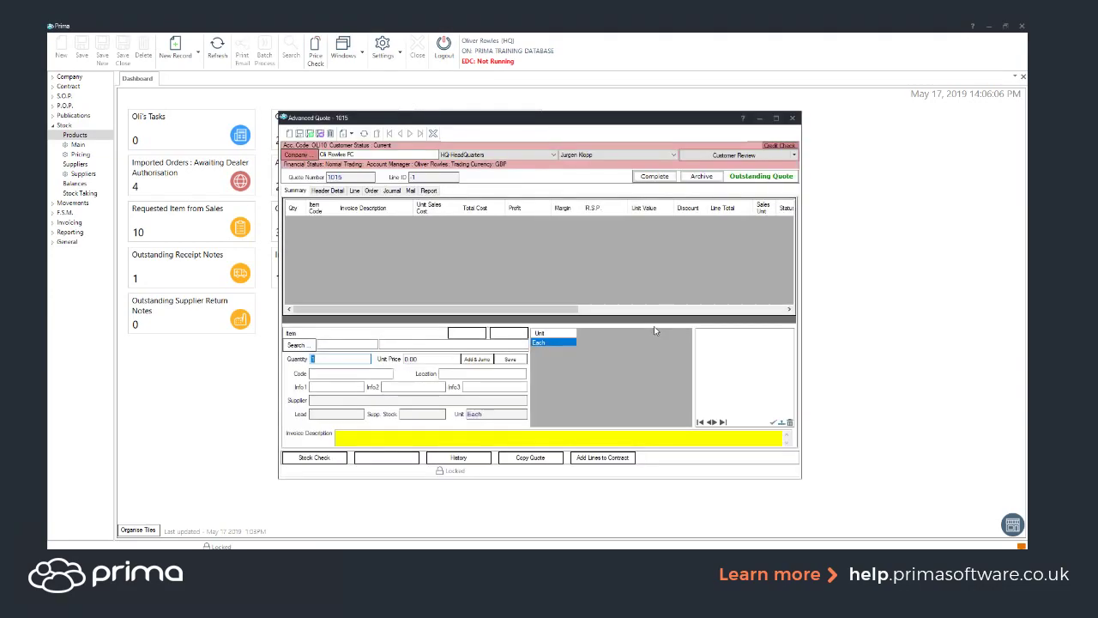
pyautogui.click(775, 120)
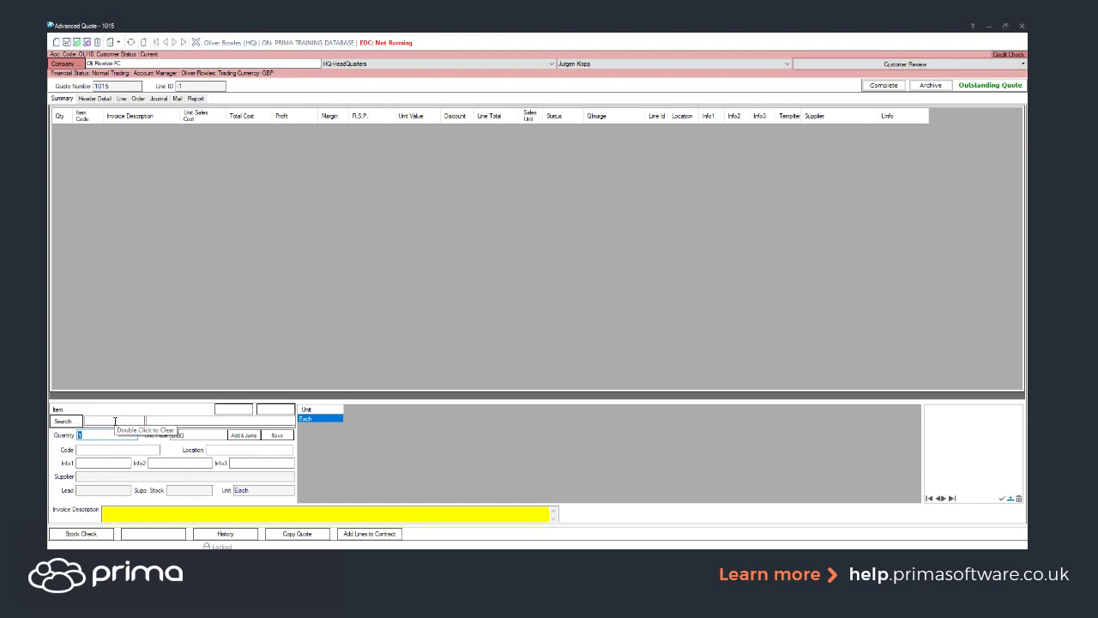
# Step: Look up the item DESK for a new quote line and choose the straight white desk image
pyautogui.click(115, 421)
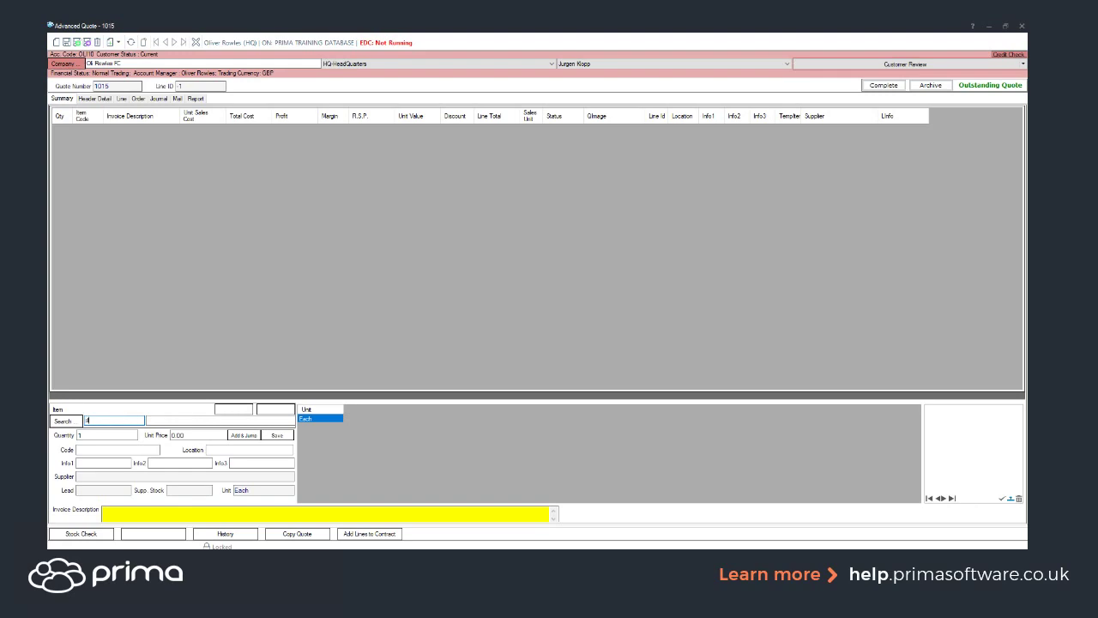
pyautogui.write('el')
pyautogui.press('Return')
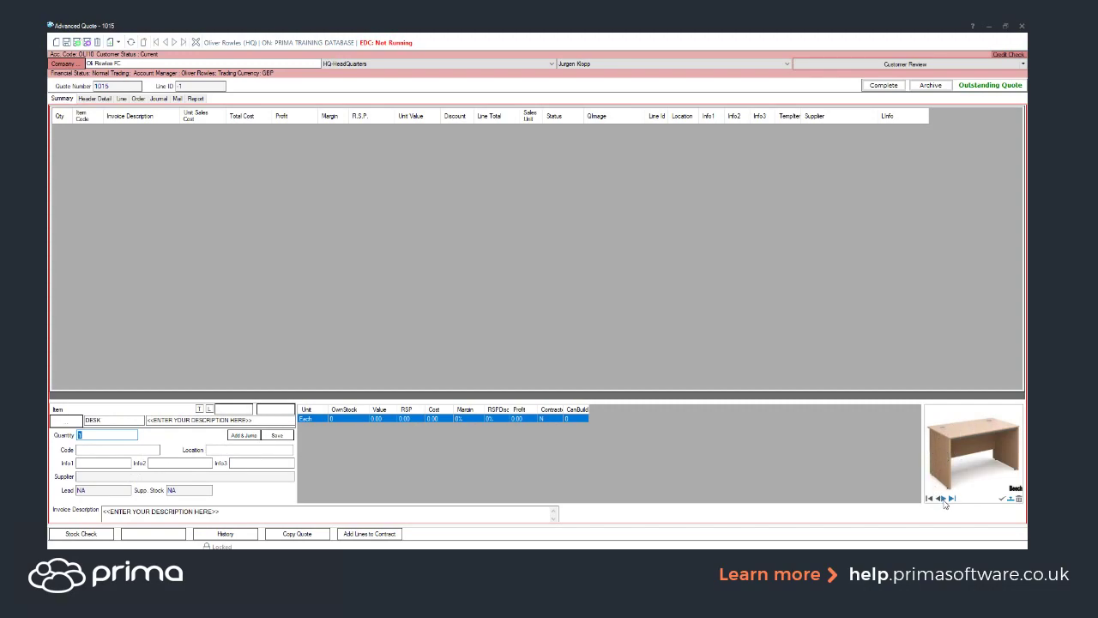
pyautogui.click(943, 501)
pyautogui.click(944, 501)
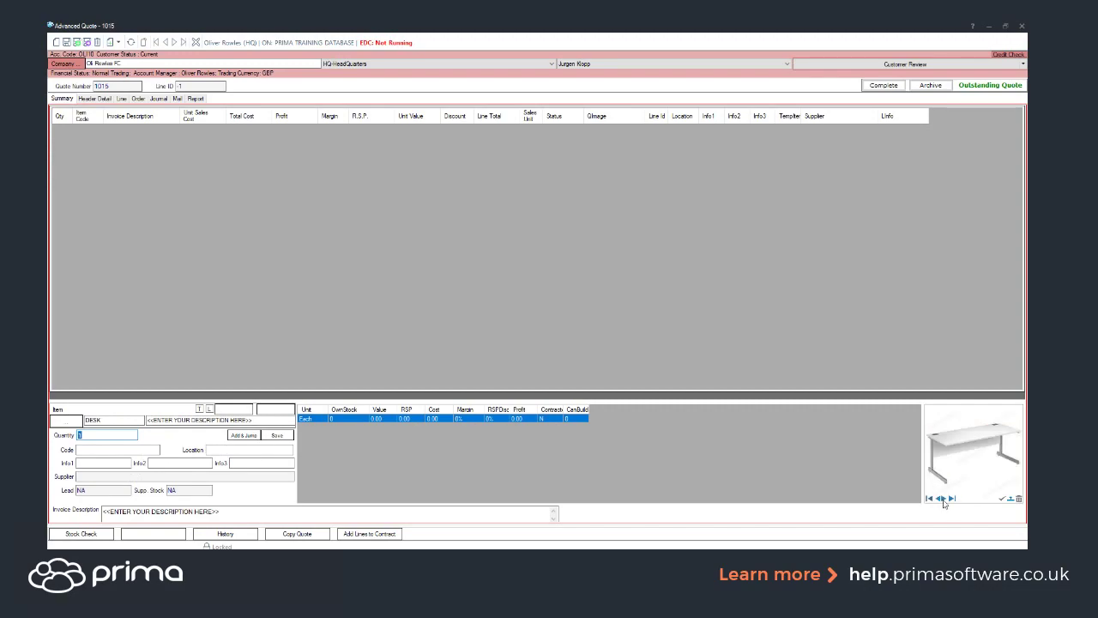
pyautogui.click(942, 500)
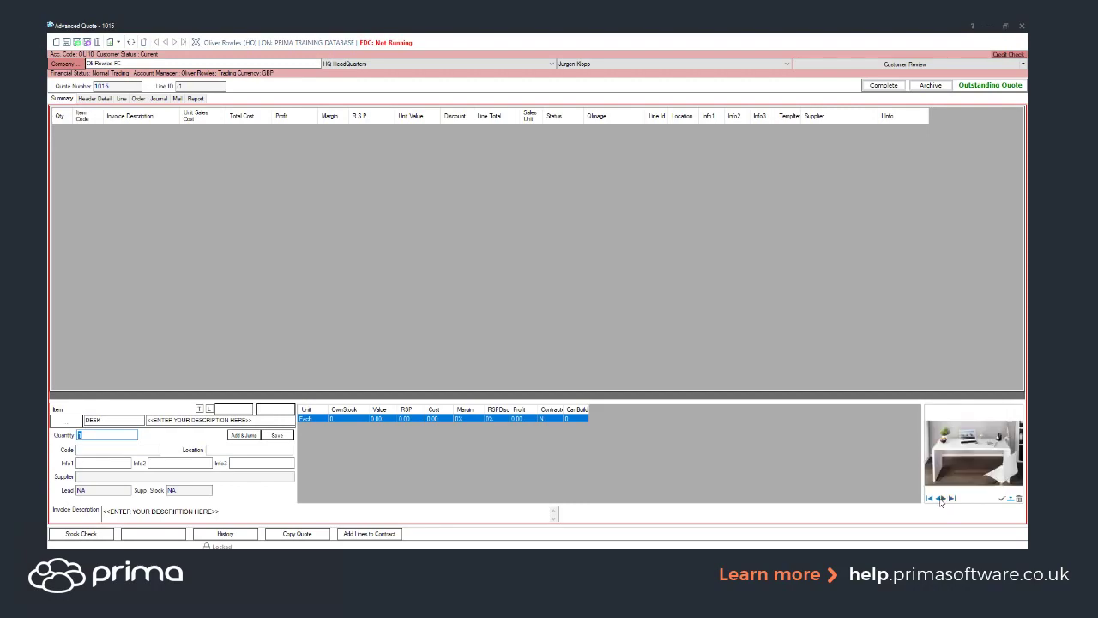
pyautogui.click(941, 501)
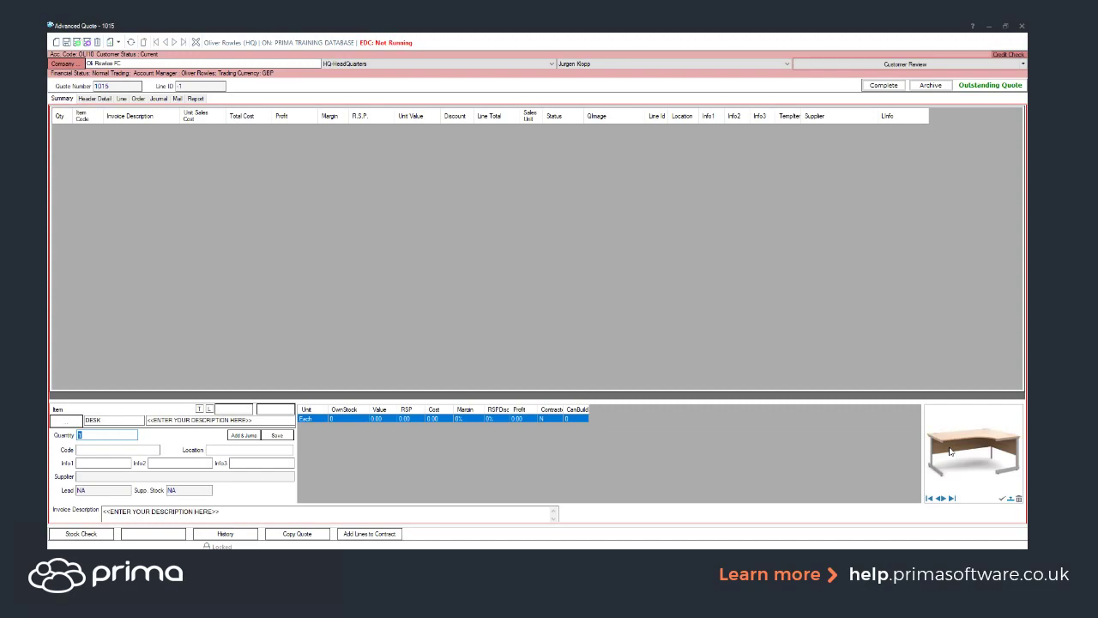
pyautogui.click(940, 498)
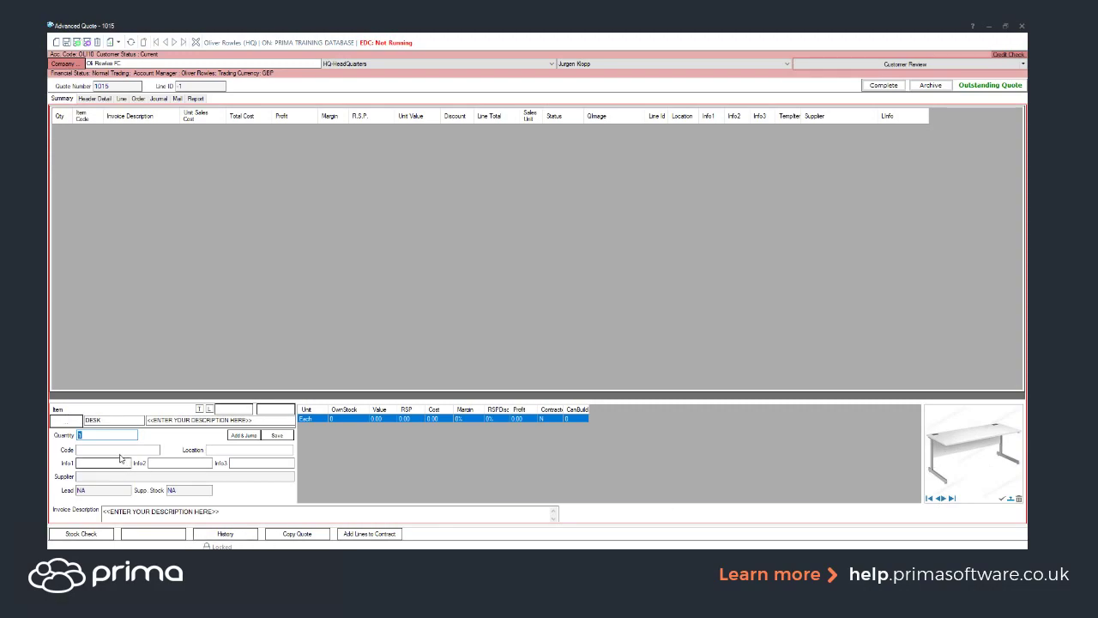
# Step: Fill in the desk line with Info1 White, Info2 Wood and the named person's office as the location
pyautogui.press('Tab')
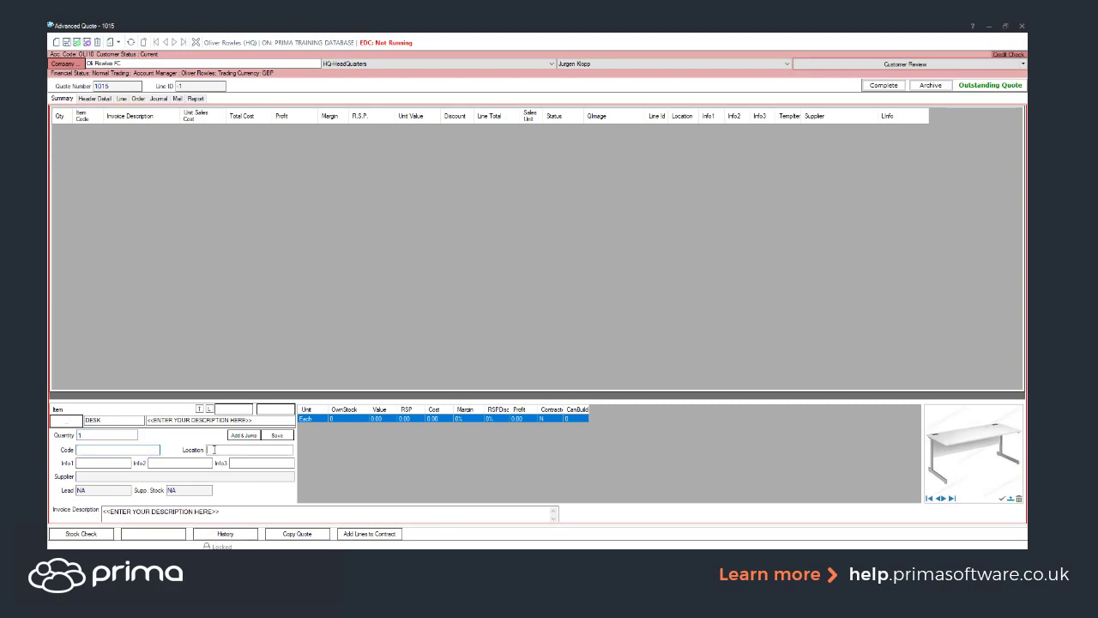
pyautogui.click(180, 462)
pyautogui.click(241, 462)
pyautogui.click(108, 462)
pyautogui.write('White')
pyautogui.click(162, 463)
pyautogui.write('Wood')
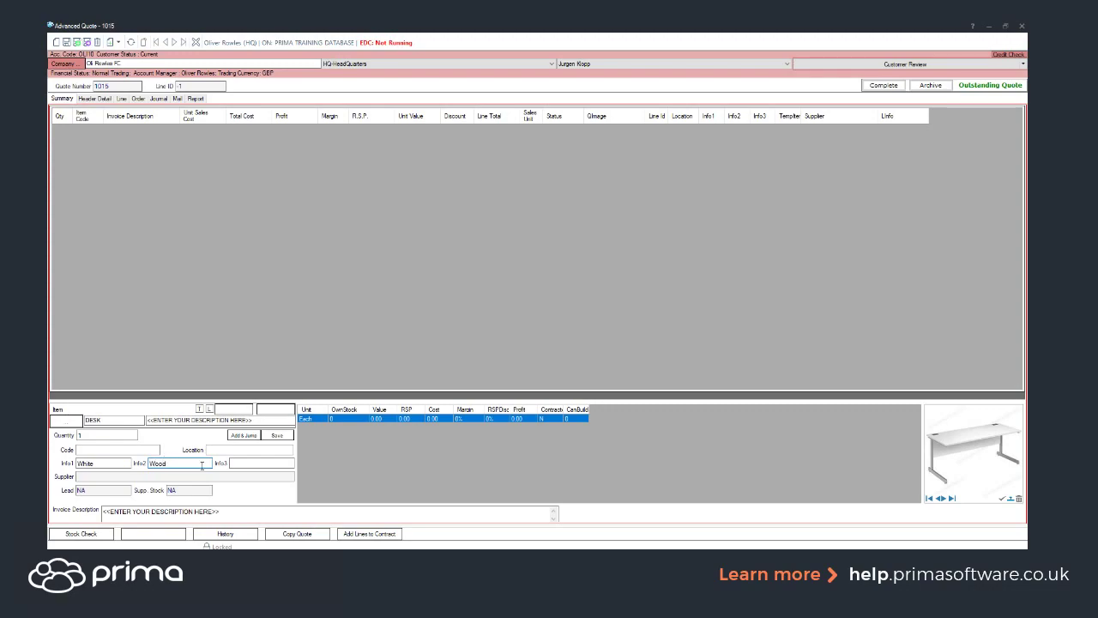
pyautogui.click(241, 464)
pyautogui.write("Olli's Office")
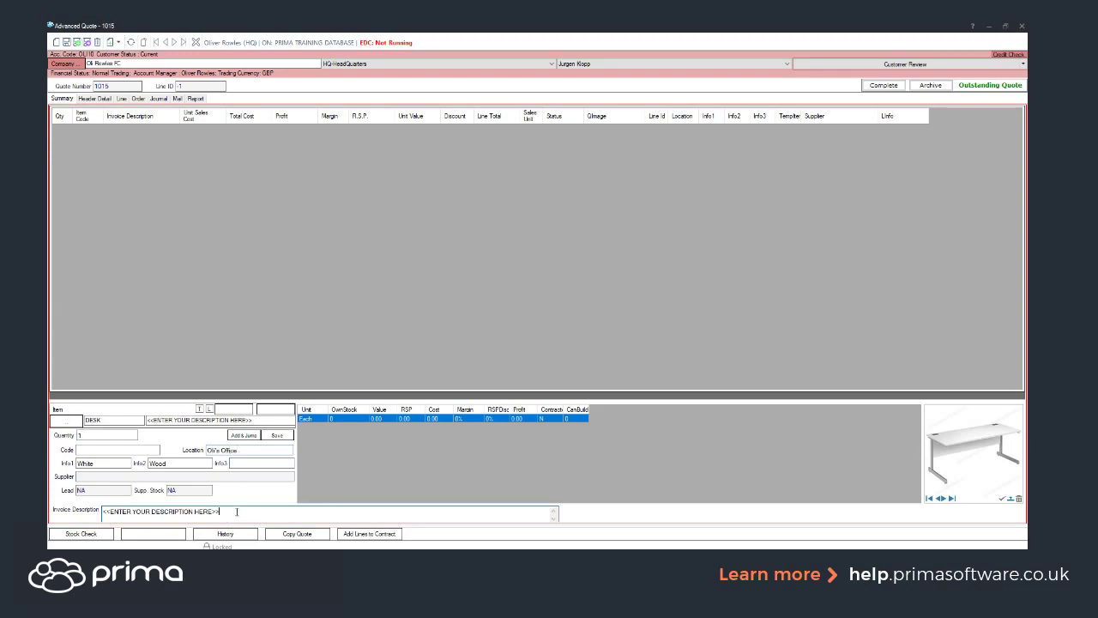
# Step: Replace the invoice description with "White Desk etc etc" and add the desk line, jumping to its full details
pyautogui.press('Tab')
pyautogui.moveTo(49, 530); pyautogui.dragTo(89, 528)
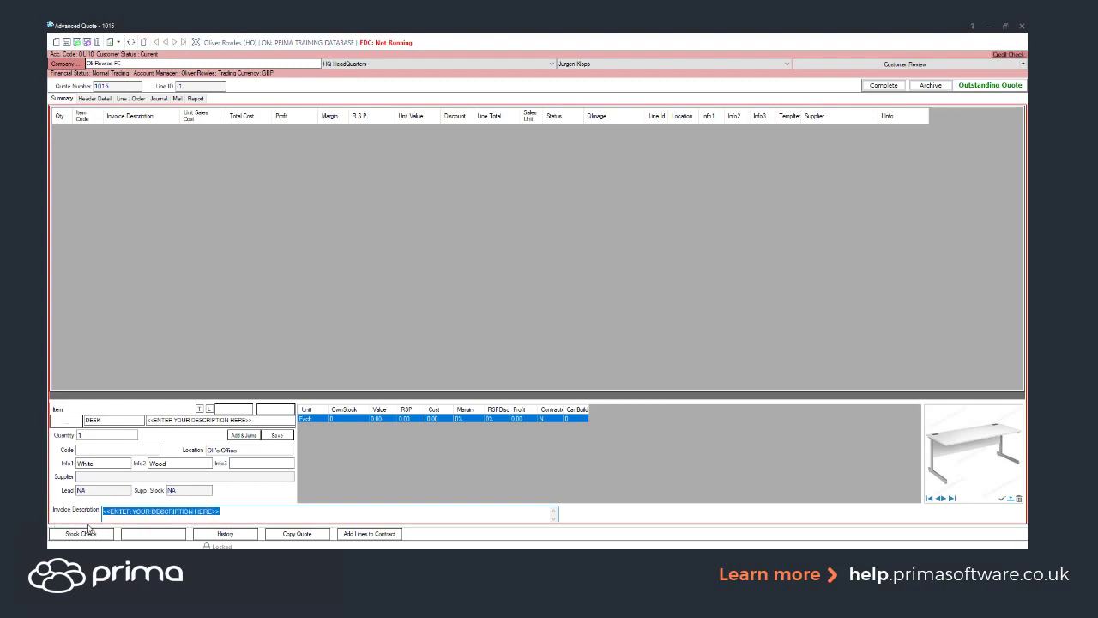
pyautogui.write('White Desk et')
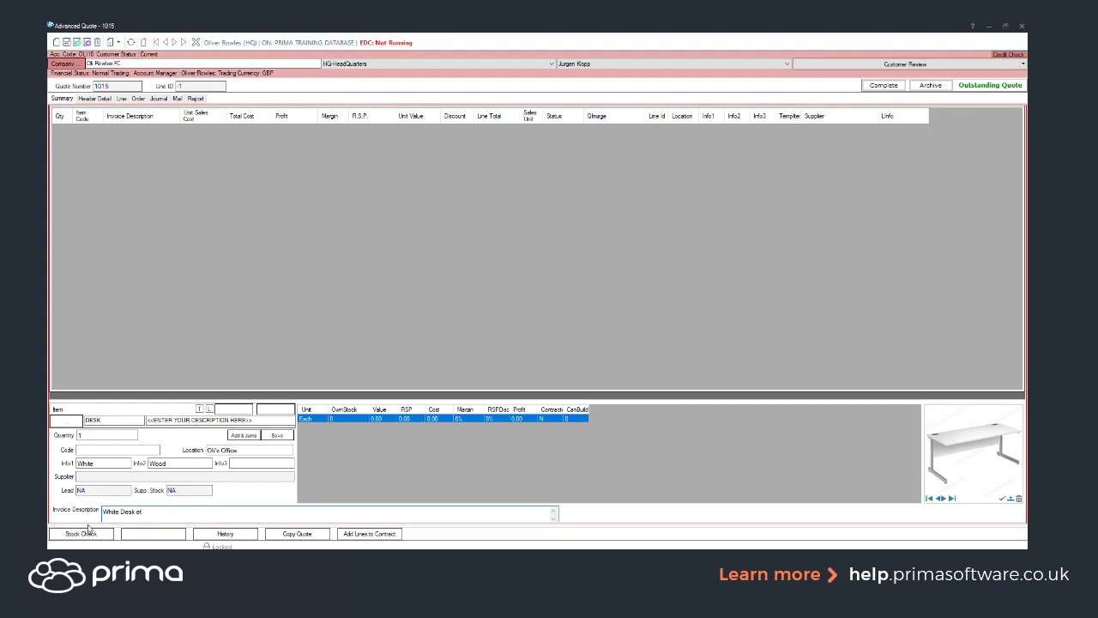
pyautogui.write('c etc')
pyautogui.click(172, 463)
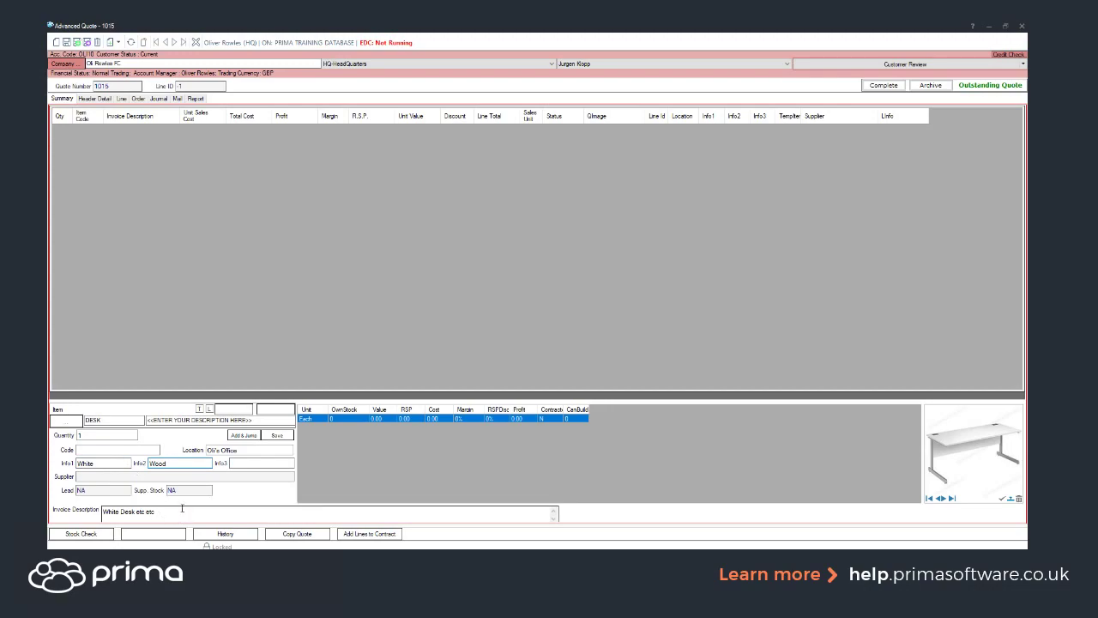
pyautogui.click(244, 435)
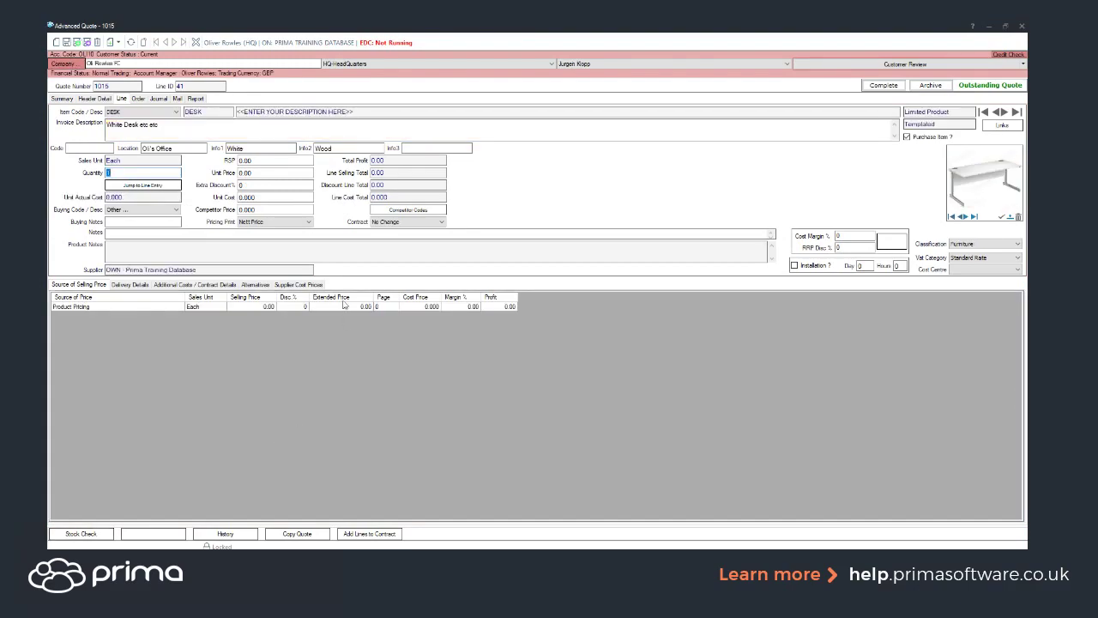
# Step: Review the desk line's unit price, unit cost and competitor price fields, and return to line entry
pyautogui.click(273, 171)
pyautogui.click(278, 198)
pyautogui.click(273, 209)
pyautogui.click(146, 184)
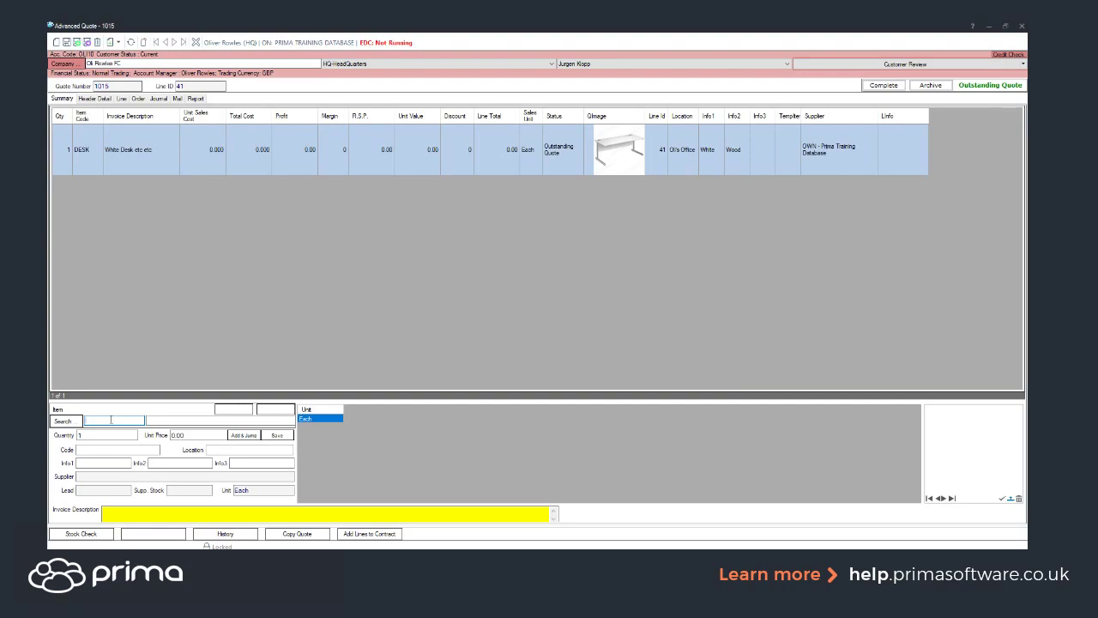
# Step: Look up the punched pockets item KF24001 and save it as a quote line
pyautogui.write('24001')
pyautogui.press('Return')
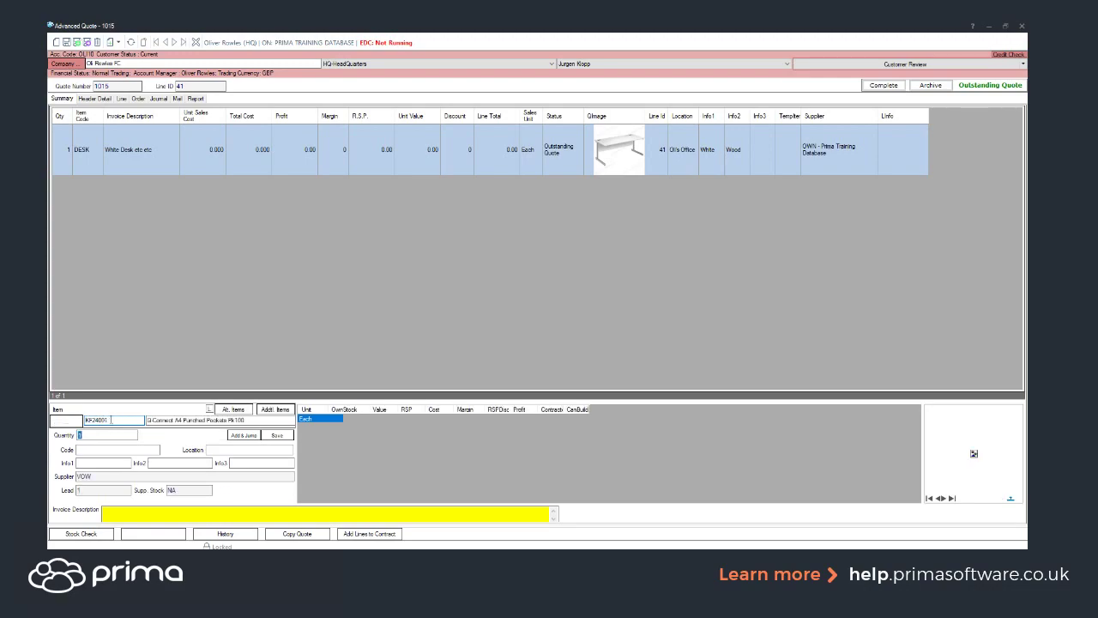
pyautogui.click(268, 436)
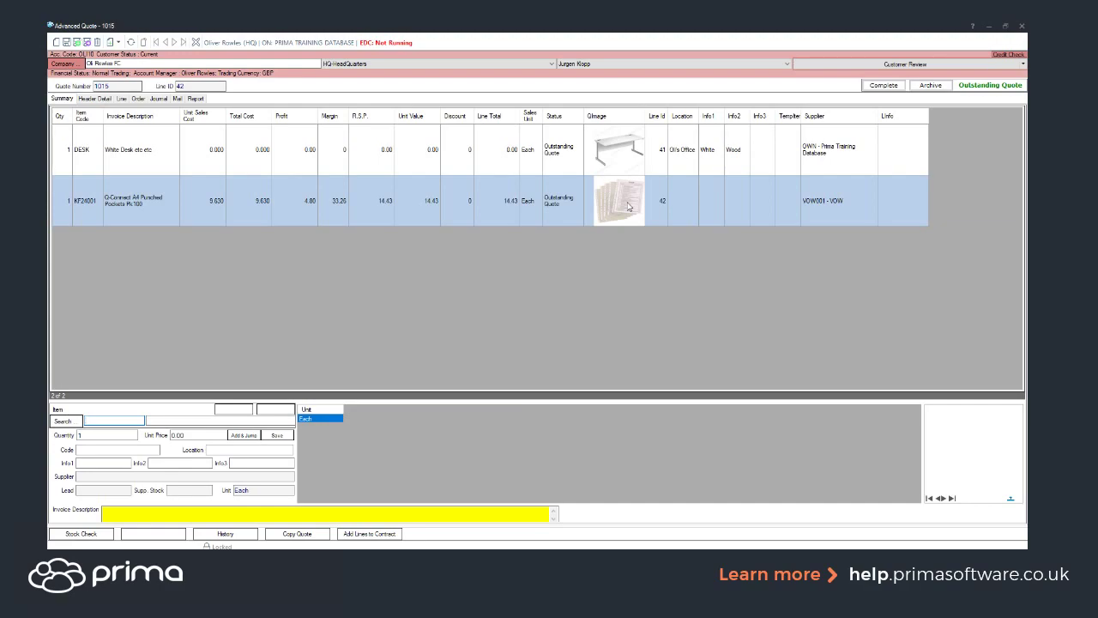
# Step: Open the punched pockets line's details and set its location to the same named office as the desk
pyautogui.doubleClick(481, 205)
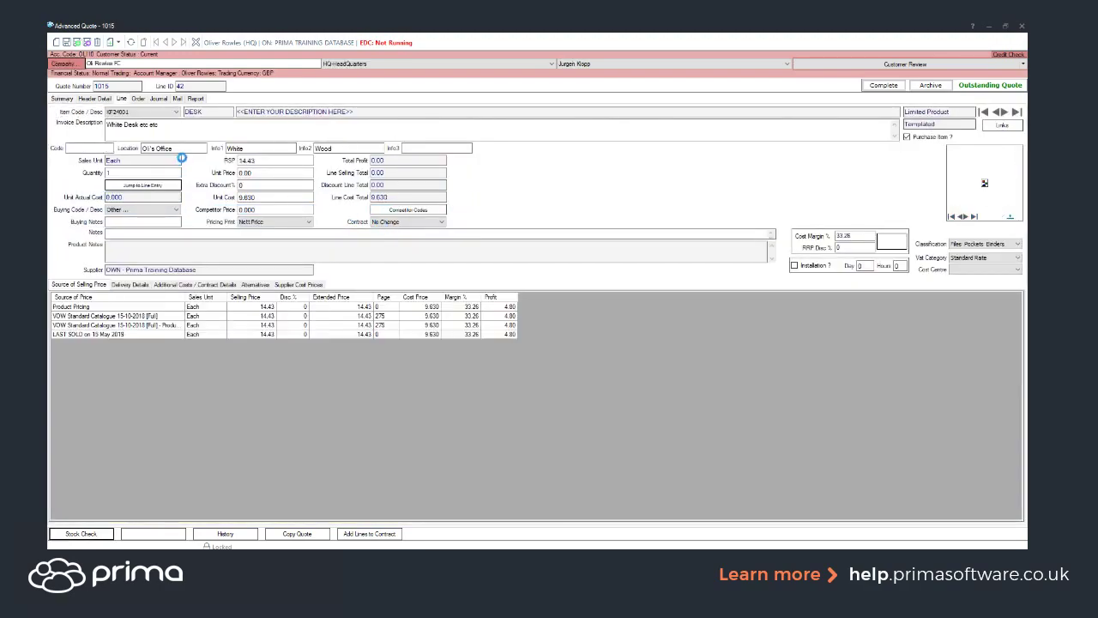
pyautogui.click(189, 148)
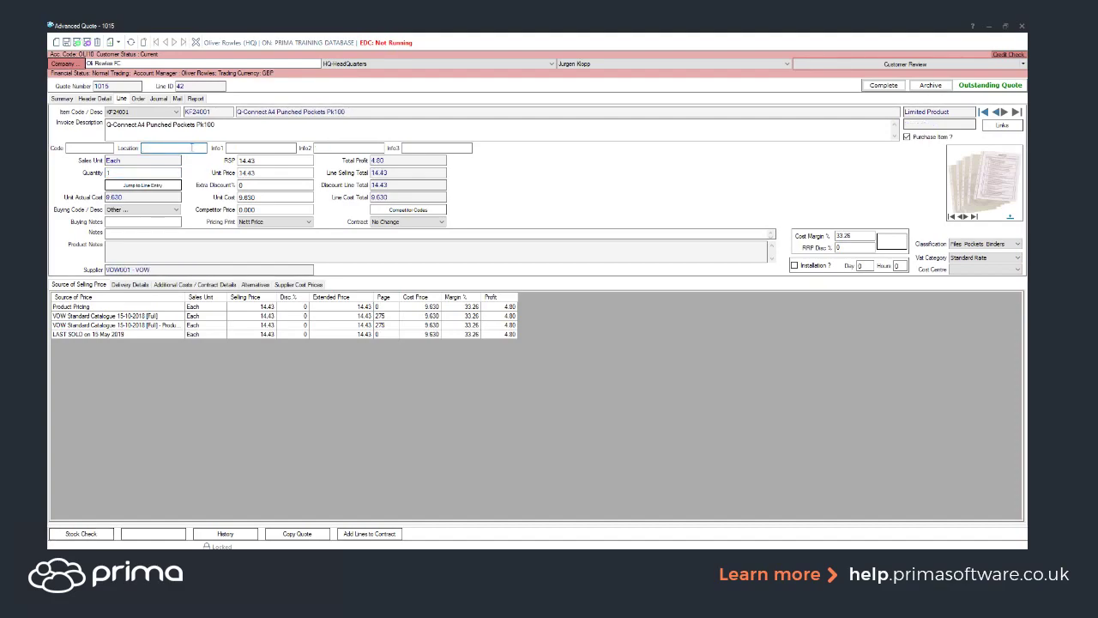
pyautogui.write('0')
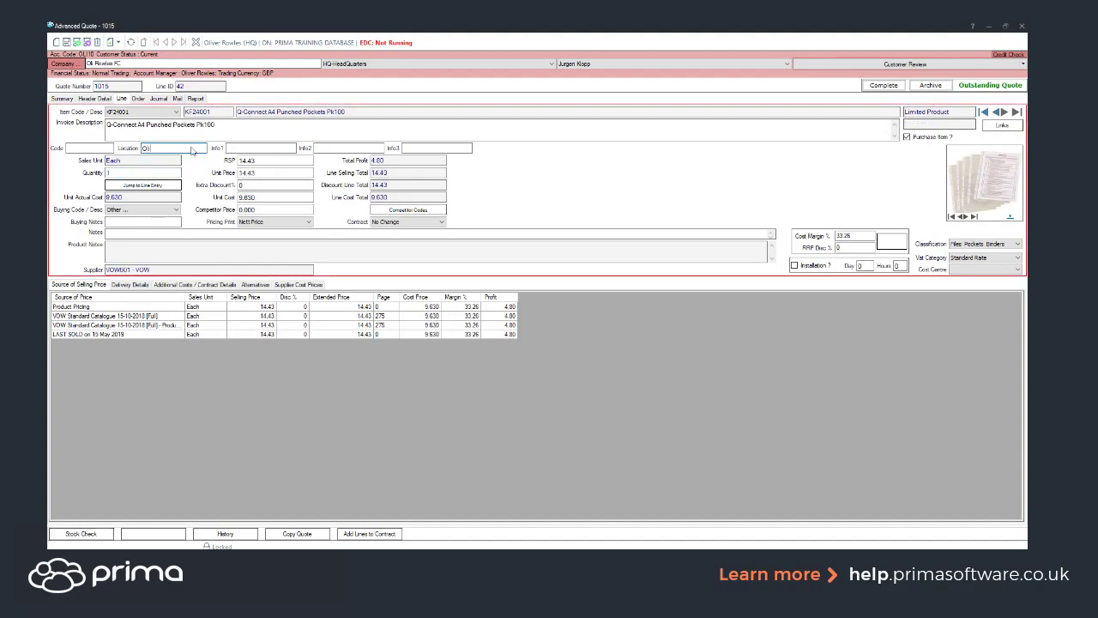
pyautogui.write("li's Office")
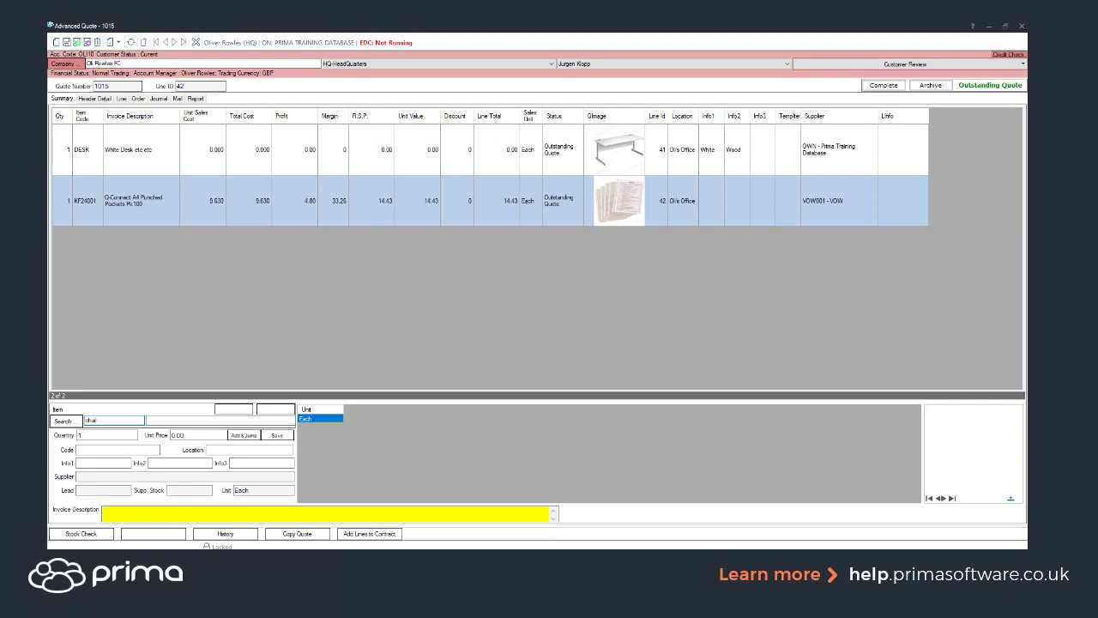
# Step: Look up the item CHAIR for a new quote line and choose the blue office chair image
pyautogui.write('r')
pyautogui.press('Return')
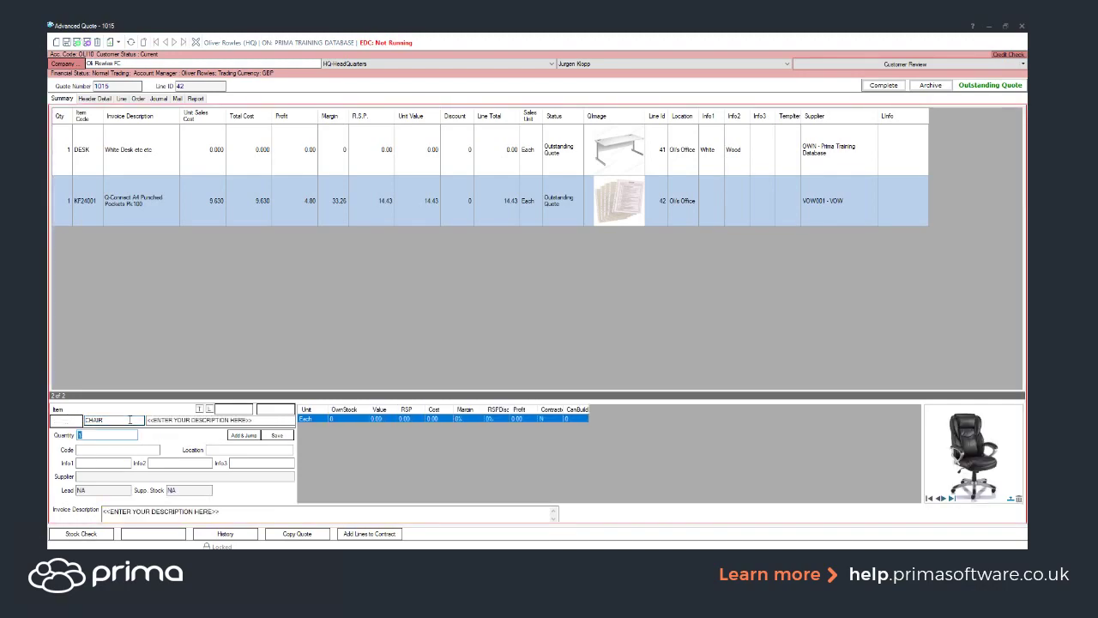
pyautogui.click(945, 499)
pyautogui.click(945, 498)
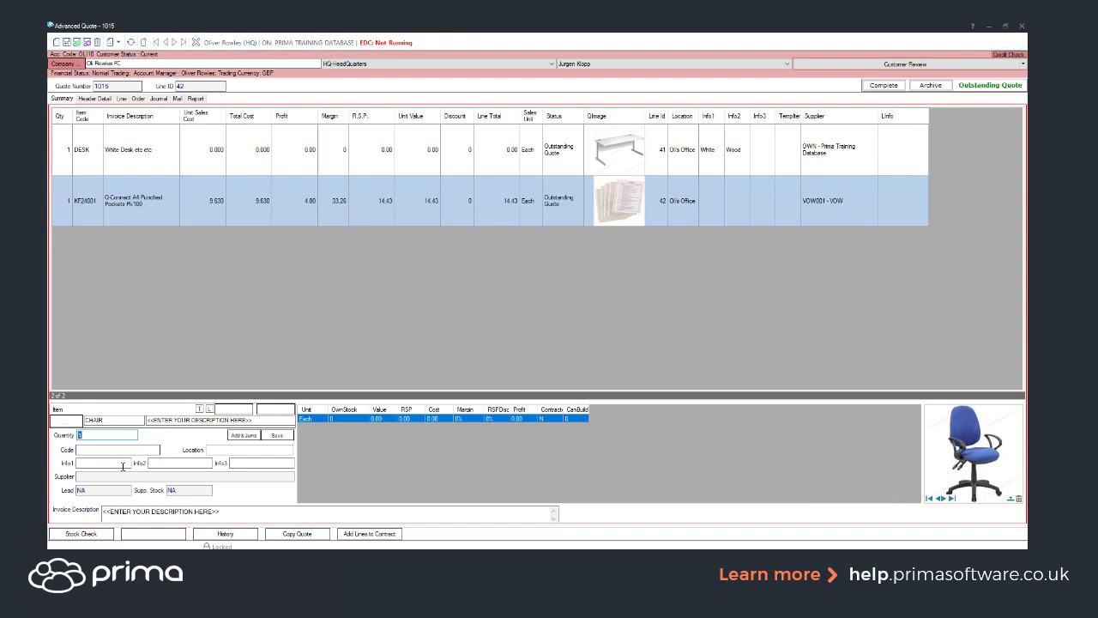
# Step: Fill in the chair line with location Boardroom, Info1 Blue and Info2 Material
pyautogui.click(236, 448)
pyautogui.write('Boardroom')
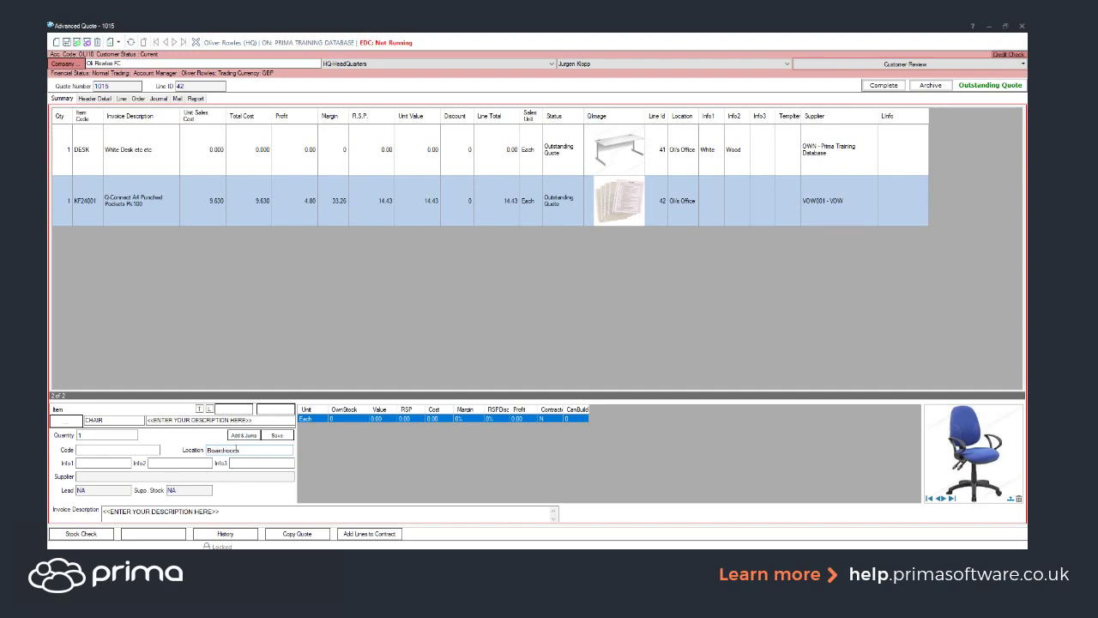
pyautogui.press('Tab')
pyautogui.write('Blue')
pyautogui.press('Tab')
pyautogui.write('Material')
pyautogui.press('Tab')
# Step: Replace the chair's invoice description with "Blue Office Chair" and save the line to the quote
pyautogui.moveTo(103, 512); pyautogui.dragTo(245, 551)
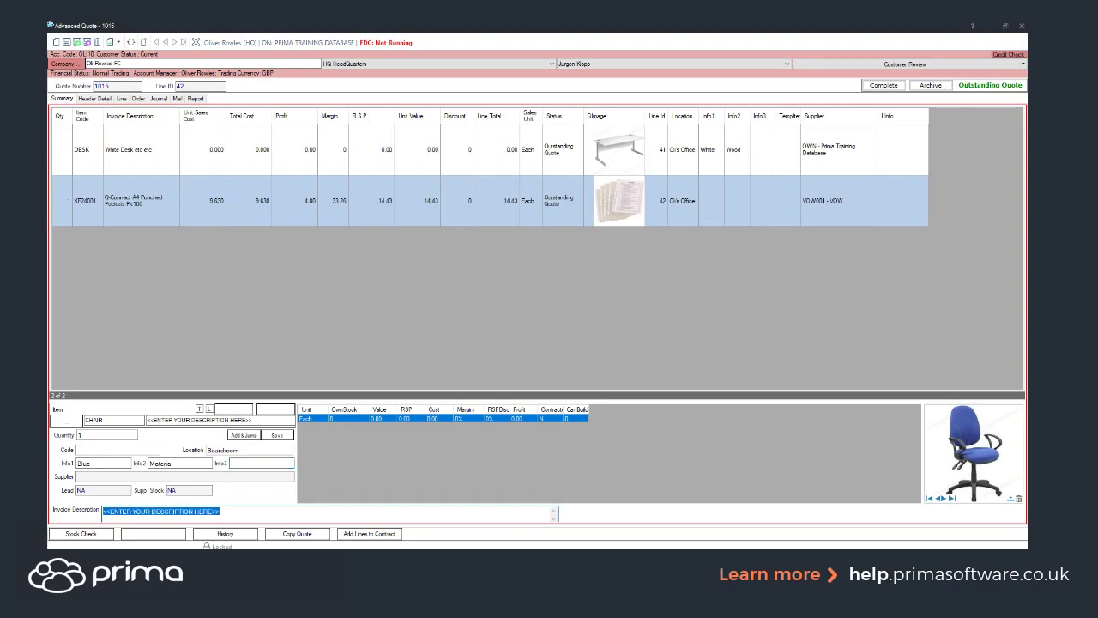
pyautogui.write('Blue Office Chair')
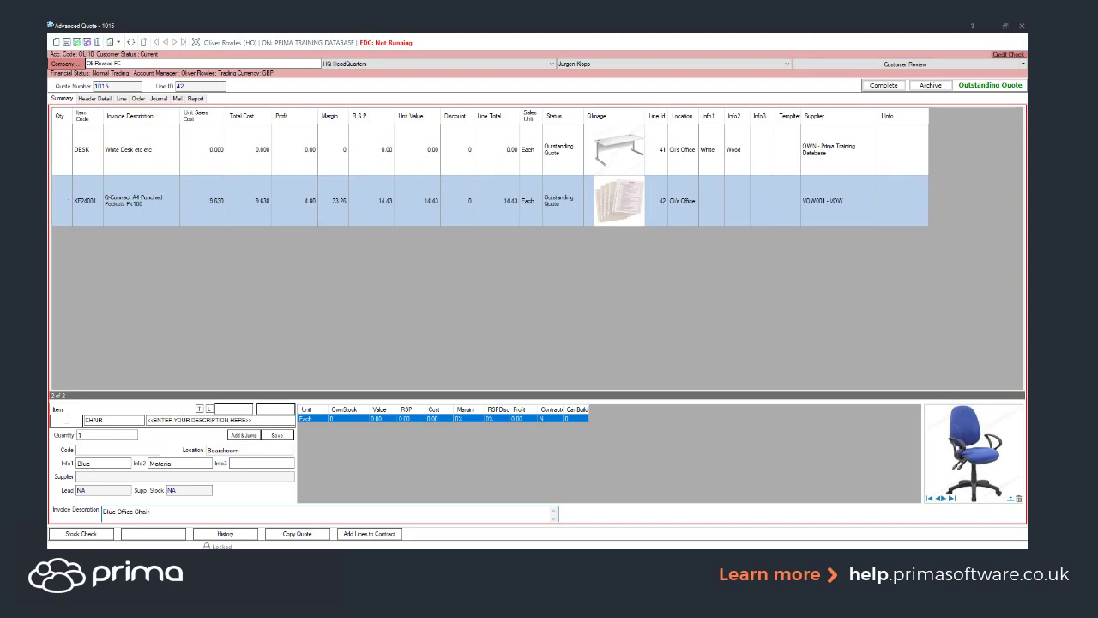
pyautogui.hotkey('ctrl', 's')
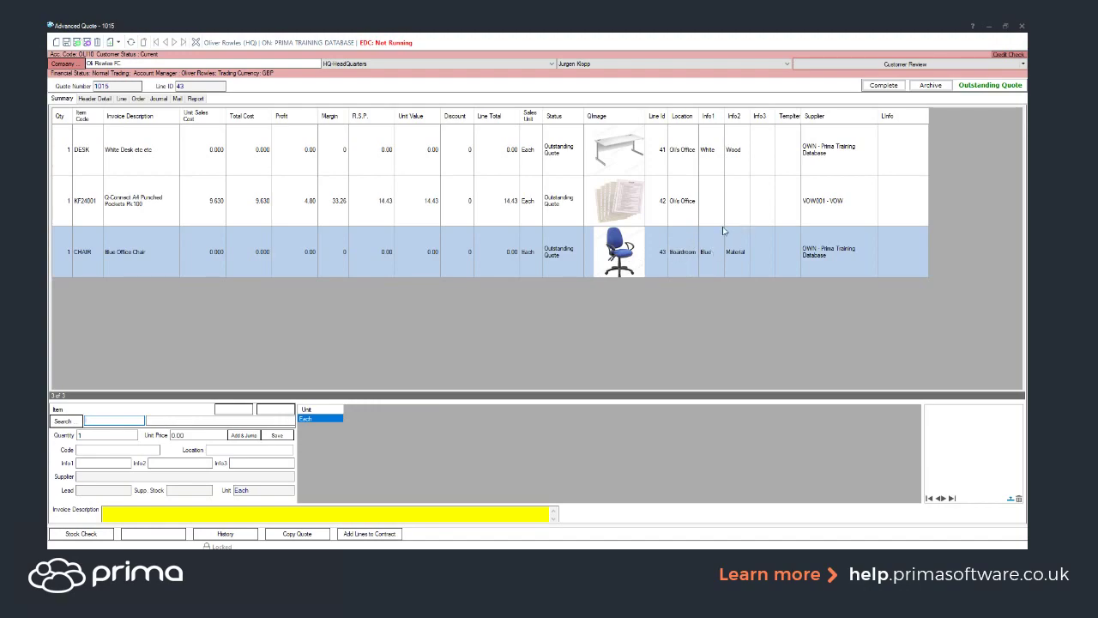
# Step: Select the Advanced Quote with Images report for the quote and open its preview
pyautogui.click(196, 99)
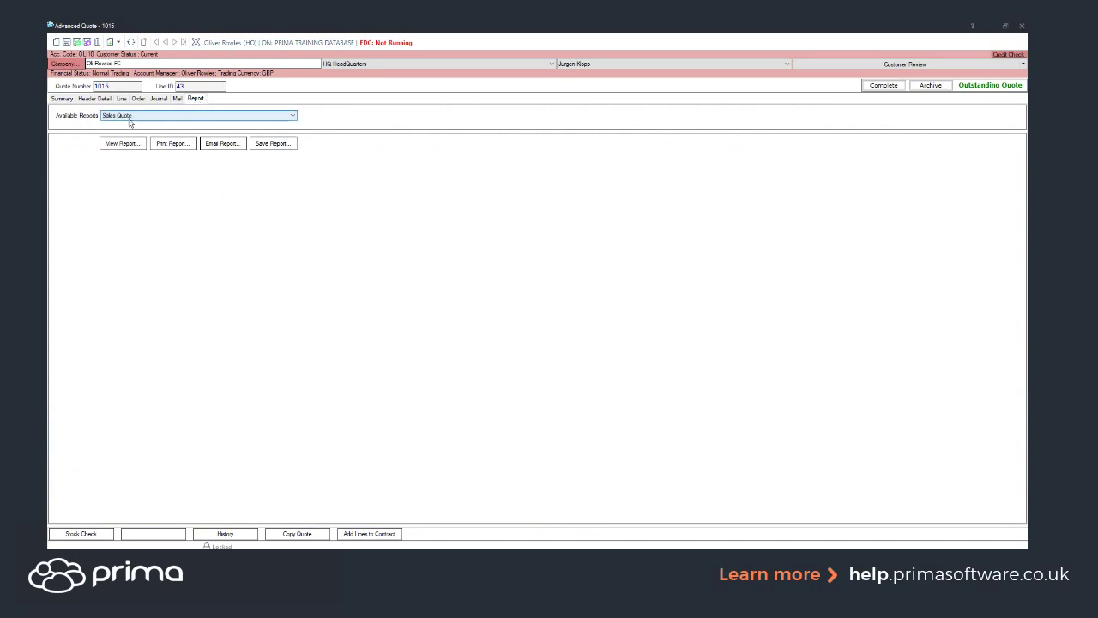
pyautogui.click(293, 117)
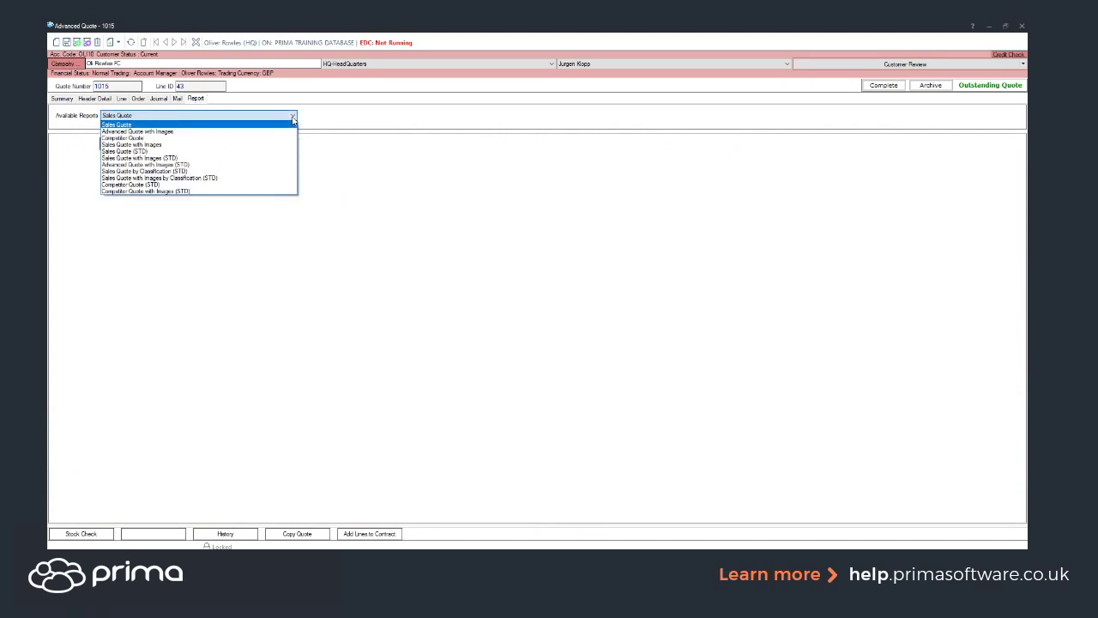
pyautogui.click(134, 132)
pyautogui.click(131, 145)
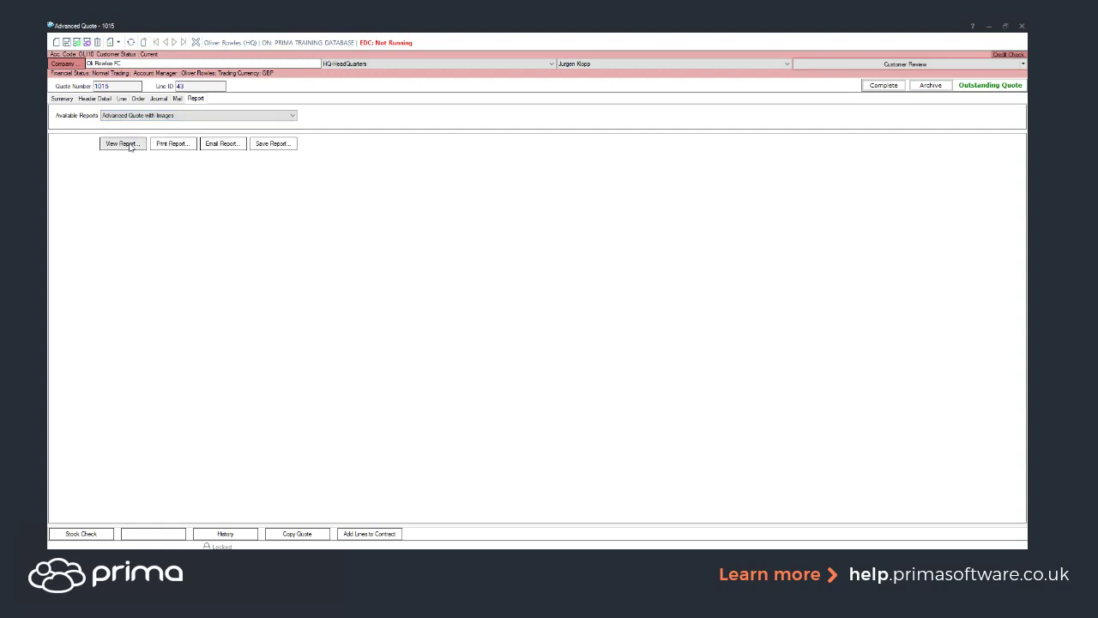
pyautogui.click(129, 145)
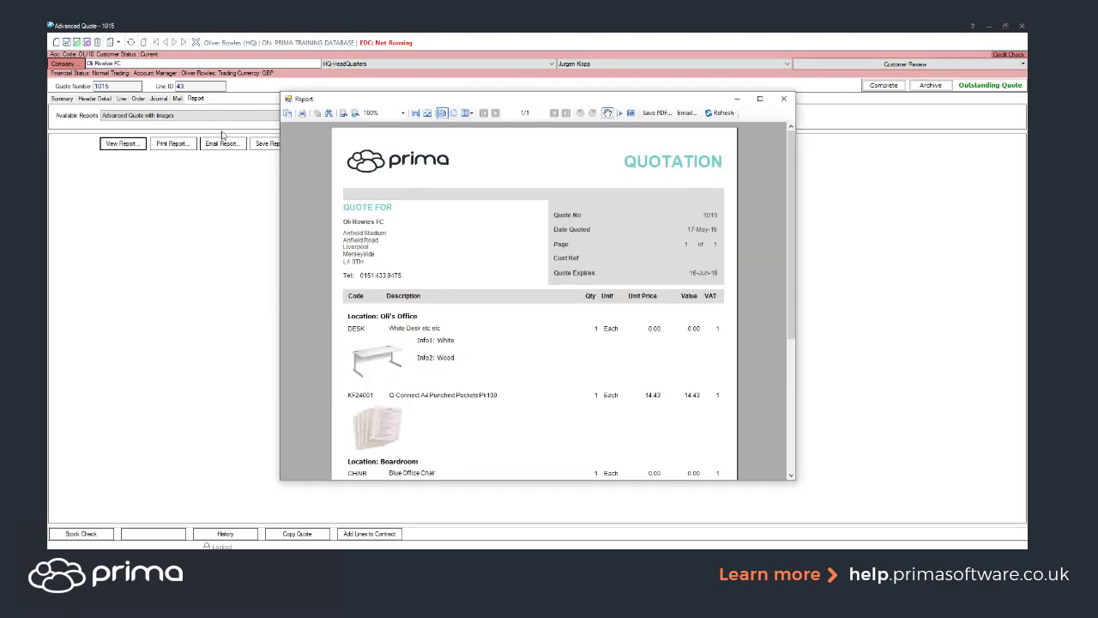
# Step: Examine the full quotation preview with its location groups, item images and totals, and close it
pyautogui.click(759, 100)
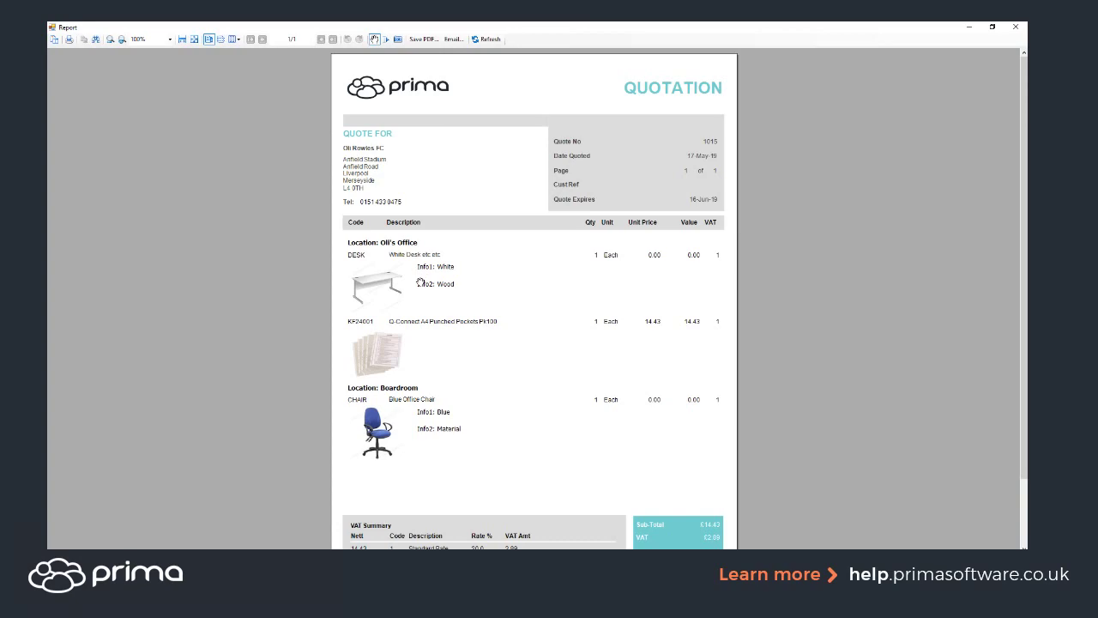
pyautogui.scroll(-3, 507, 369)
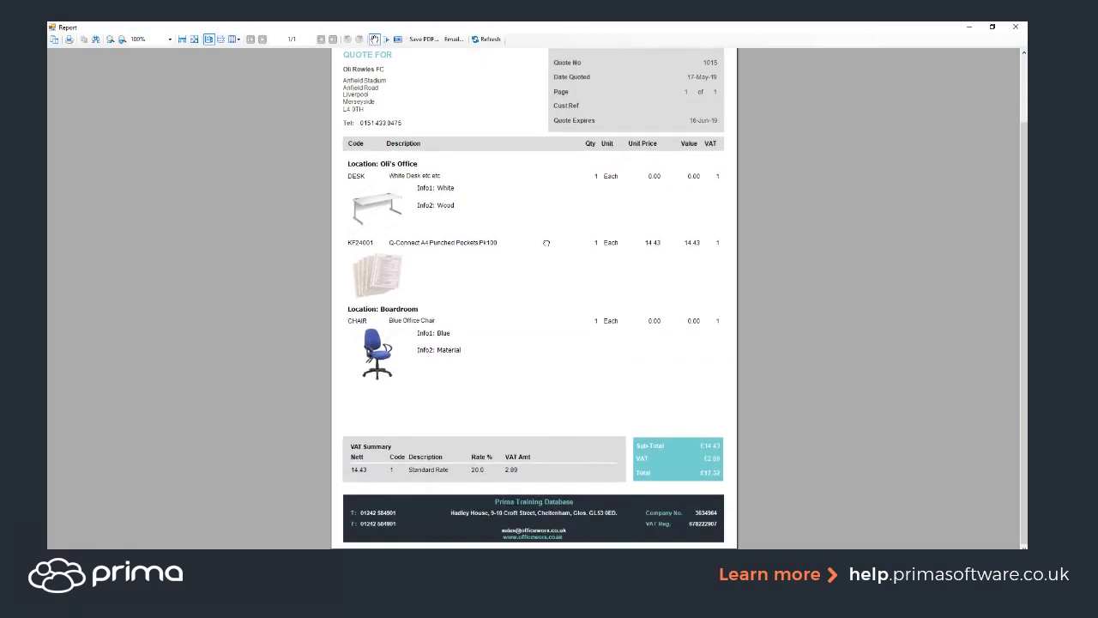
pyautogui.scroll(3, 507, 369)
pyautogui.click(1016, 27)
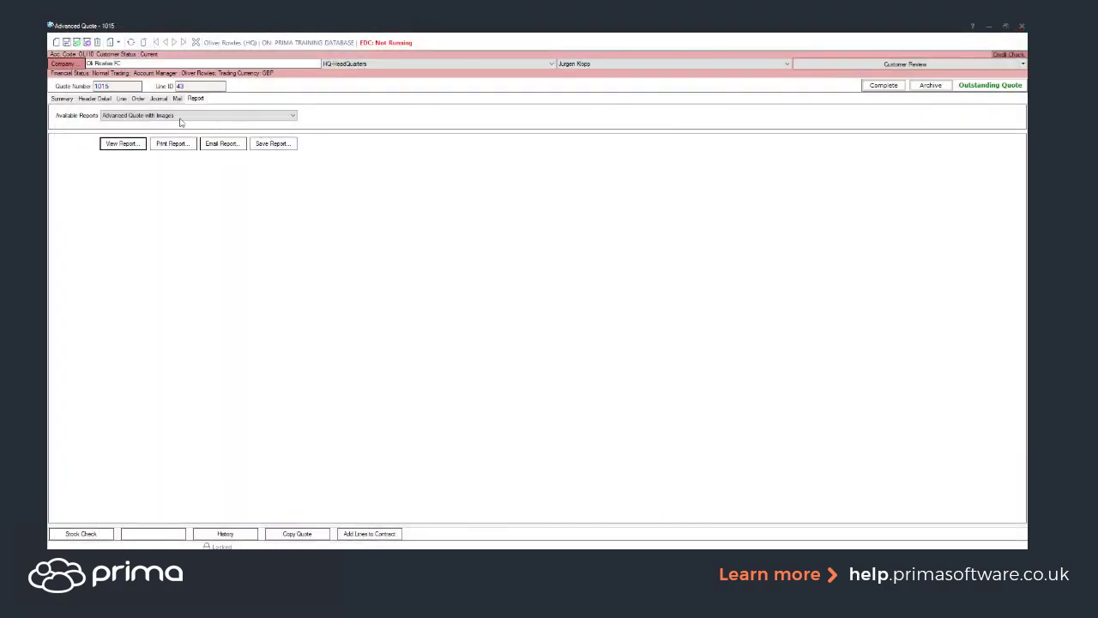